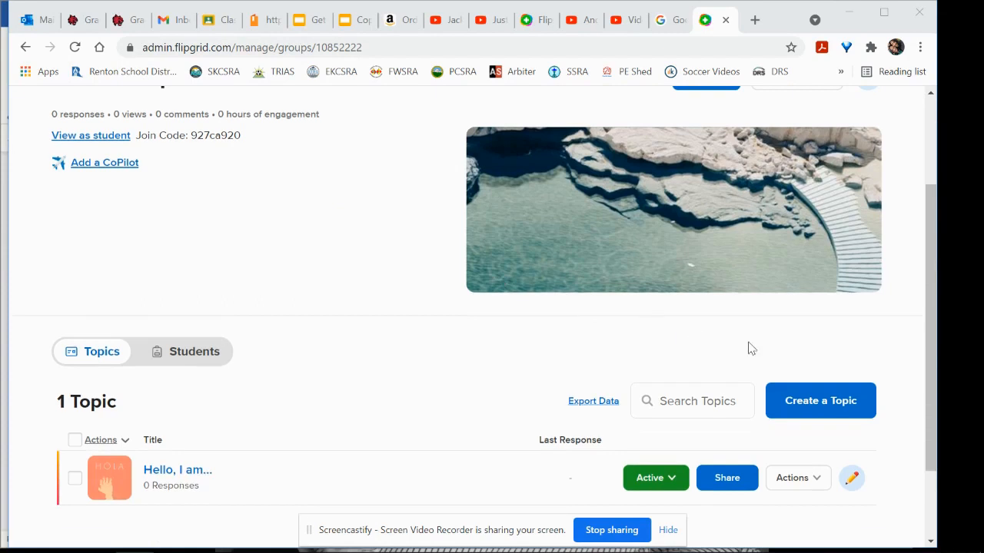
# Start a new topic in the group and title it "Test Topic".
pyautogui.click(810, 408)
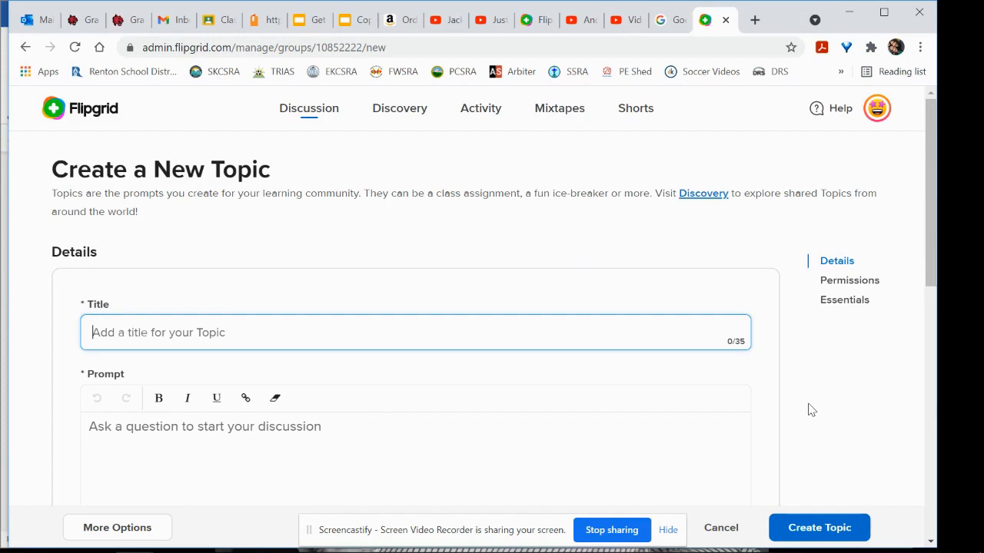
pyautogui.scroll(-3, 787, 377)
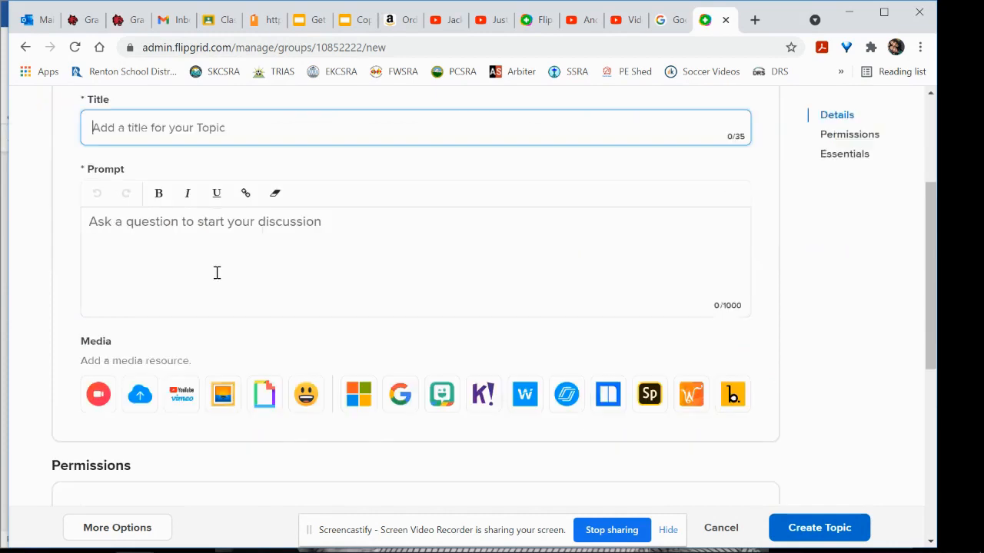
pyautogui.scroll(1, 216, 275)
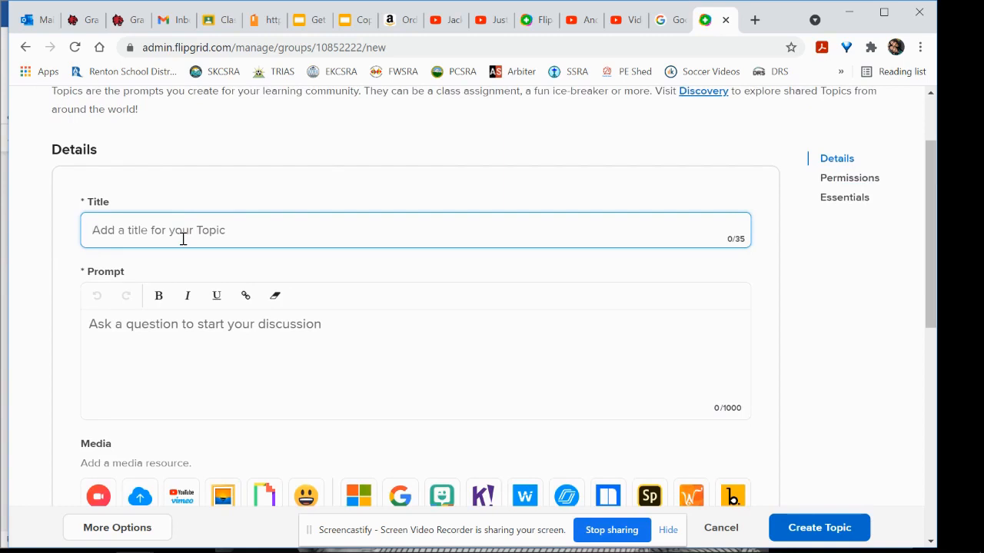
pyautogui.write('Test Top')
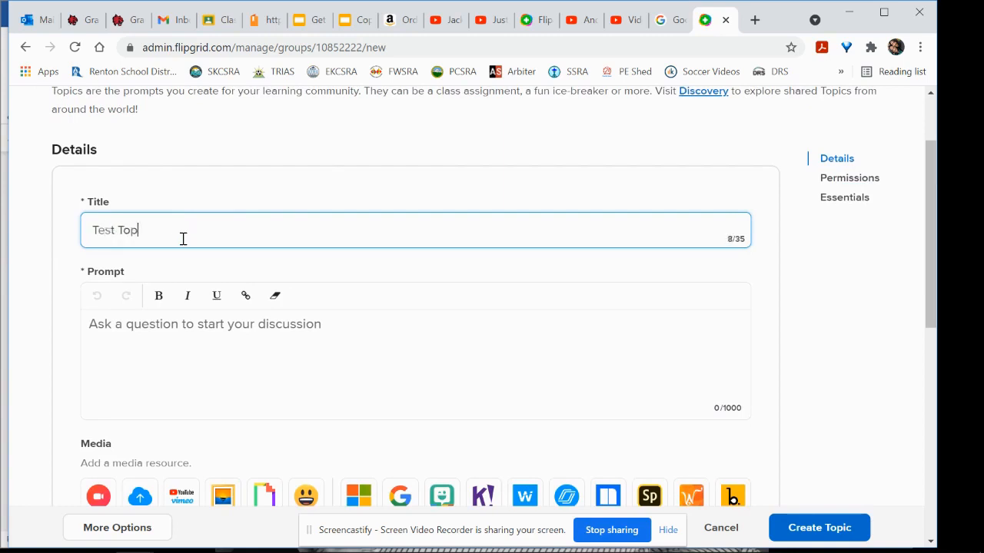
pyautogui.write('ic')
# Enter the topic prompt "What are the five food groups?".
pyautogui.click(281, 317)
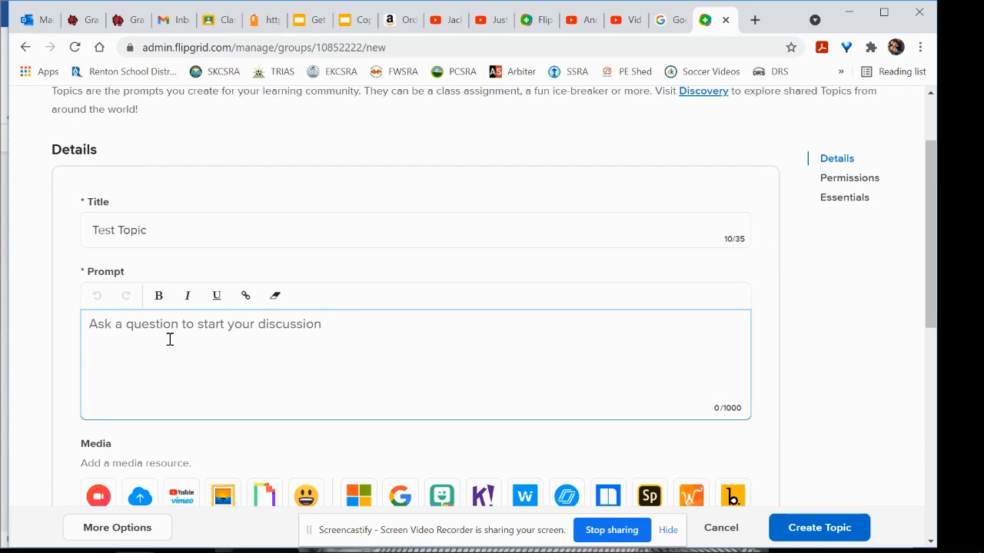
pyautogui.write('What ')
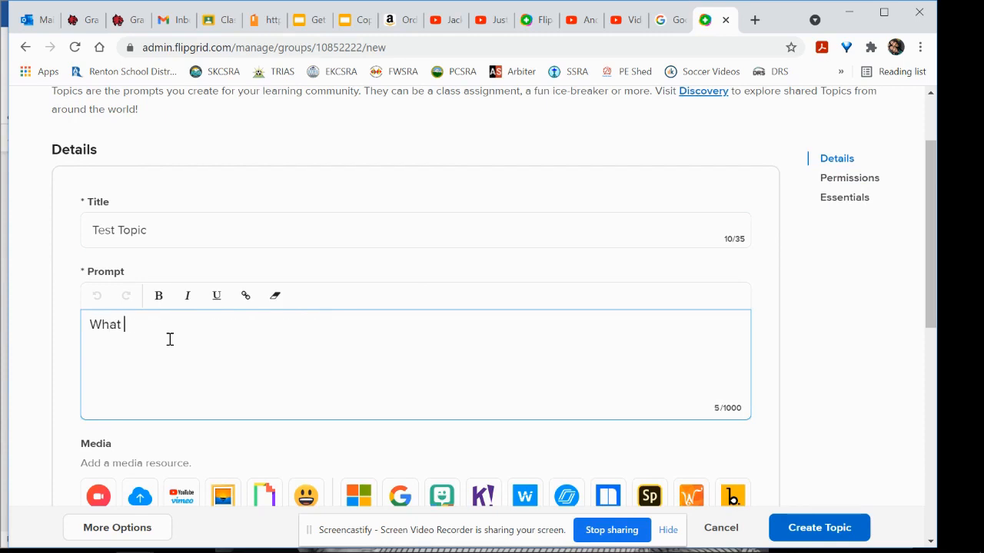
pyautogui.write('are the five food groups?')
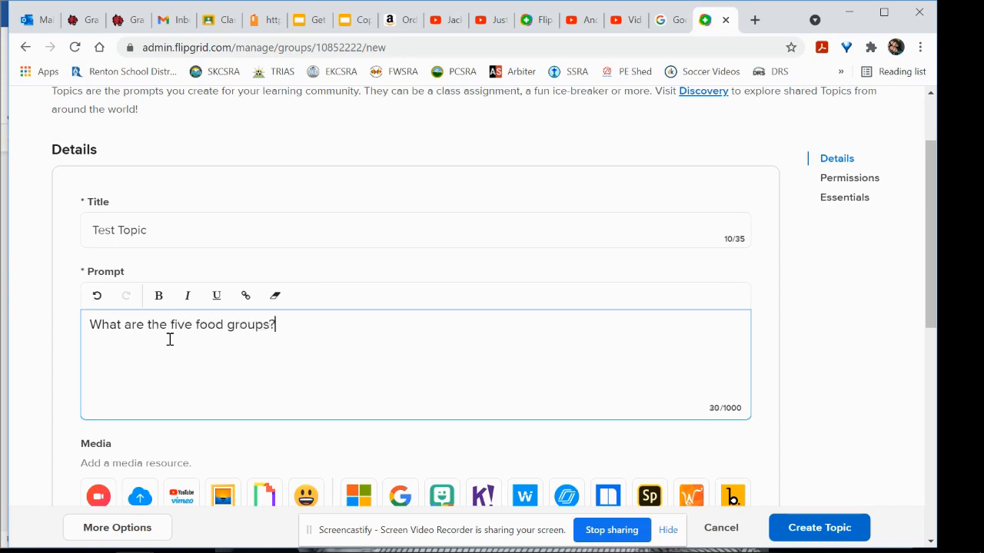
# Turn on Topic Moderation in the topic's essential settings.
pyautogui.scroll(-1, 172, 353)
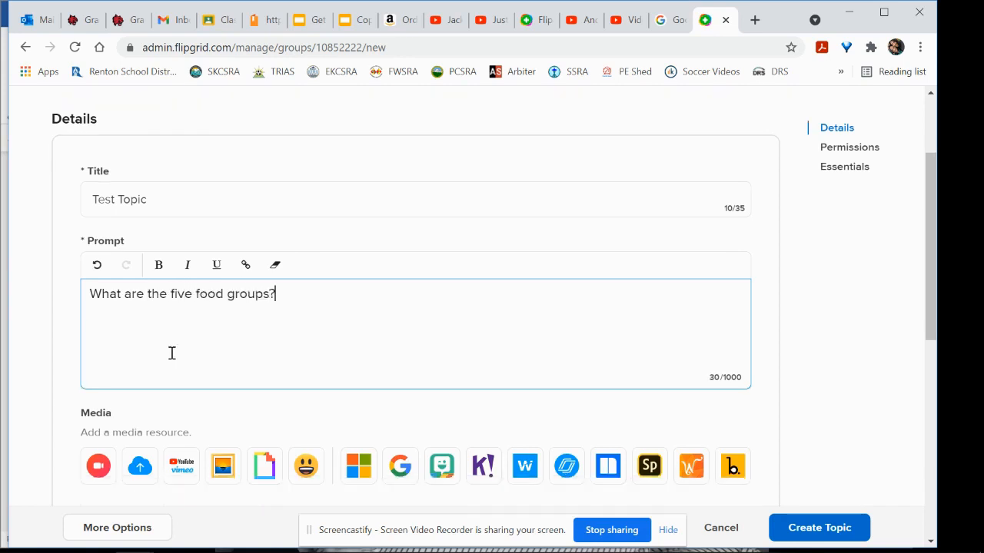
pyautogui.scroll(-2, 172, 353)
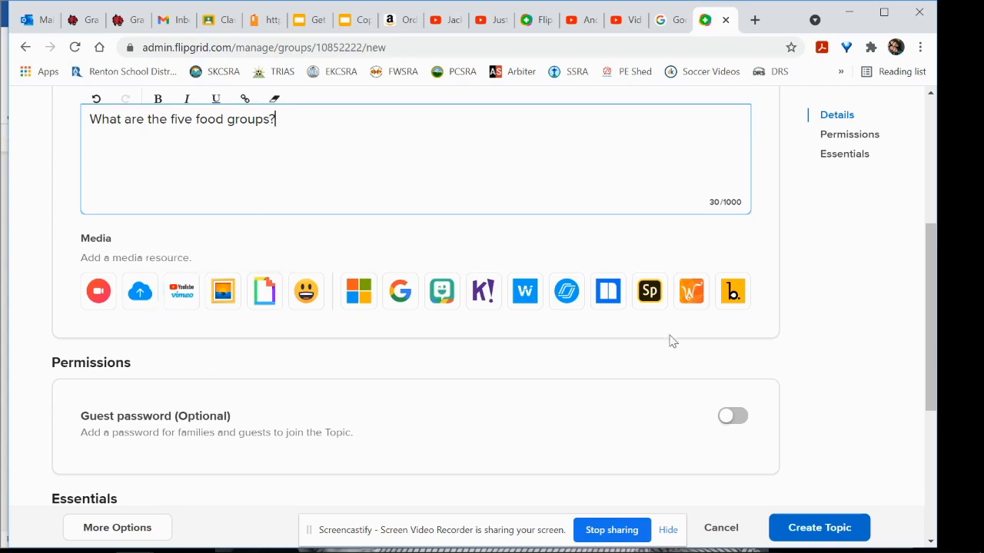
pyautogui.scroll(-1, 522, 449)
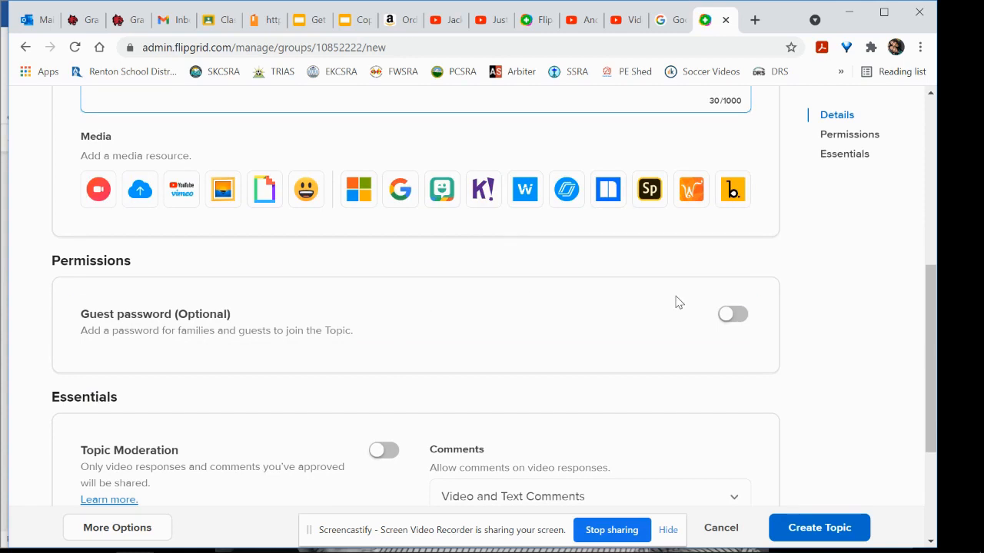
pyautogui.scroll(-2, 531, 434)
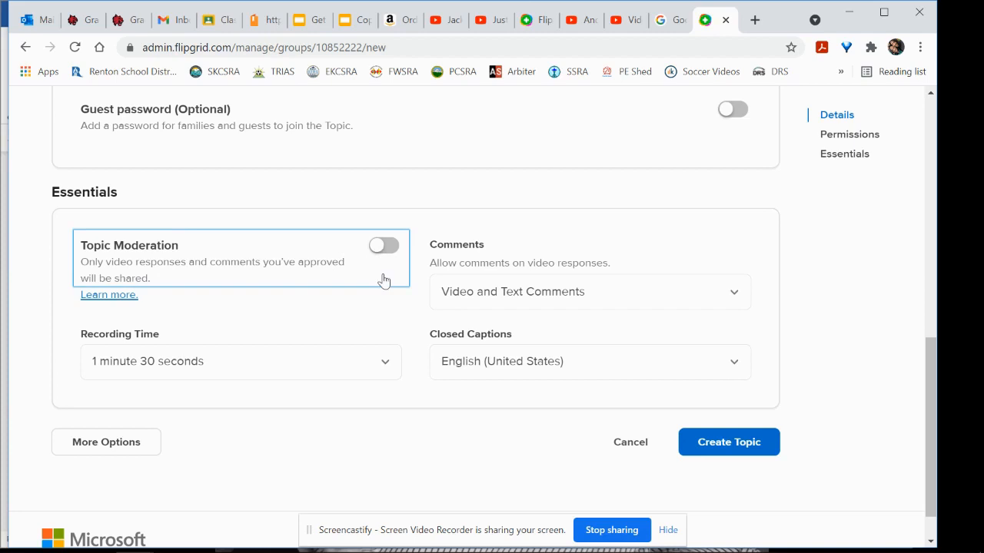
pyautogui.click(377, 247)
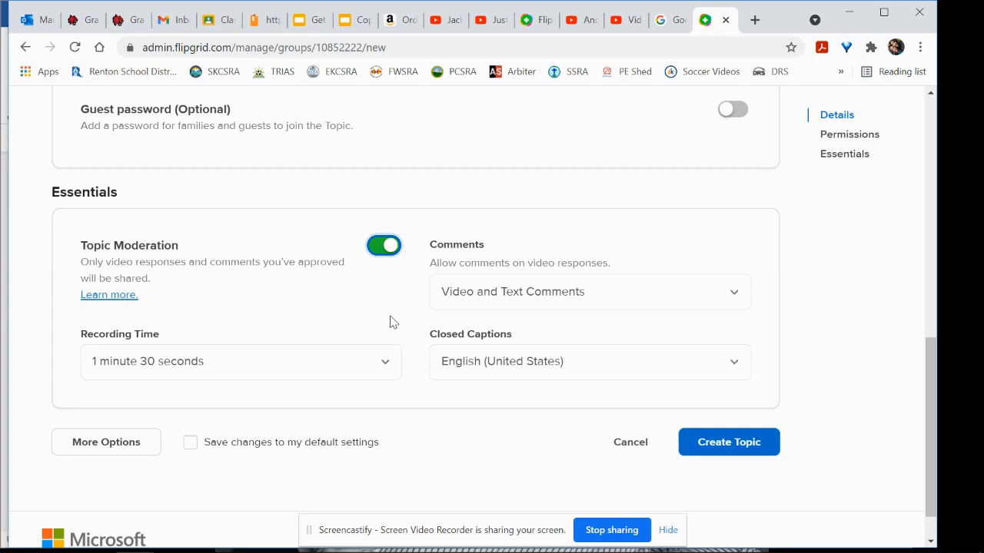
# Review the choices offered for the topic's recording time and for comments on video responses.
pyautogui.click(117, 363)
pyautogui.scroll(-3, 185, 415)
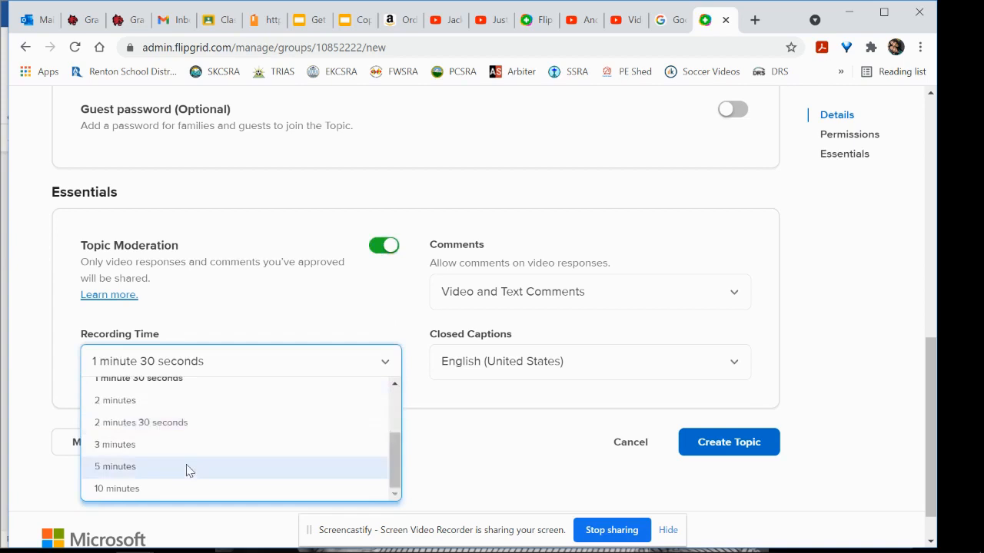
pyautogui.scroll(2, 187, 461)
pyautogui.scroll(-3, 186, 438)
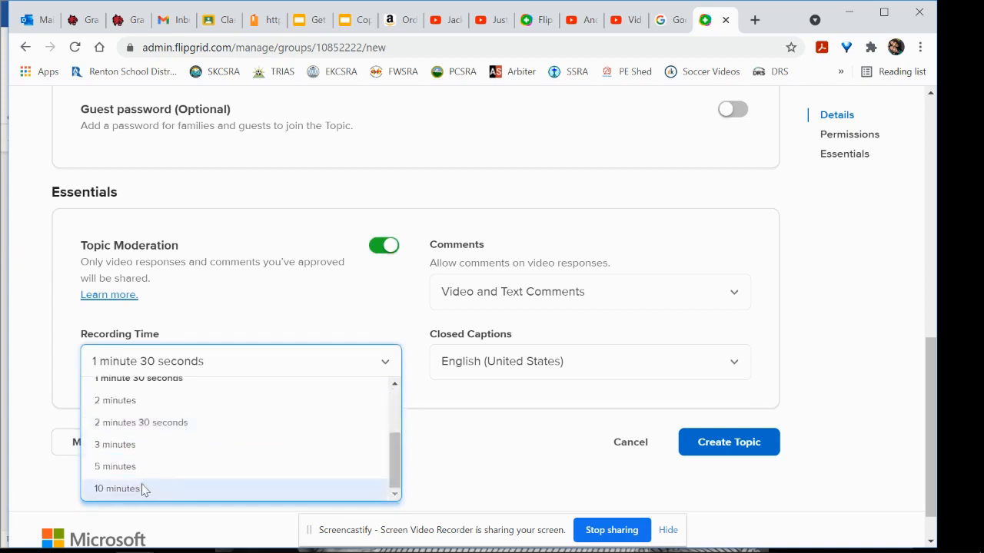
pyautogui.scroll(3, 393, 461)
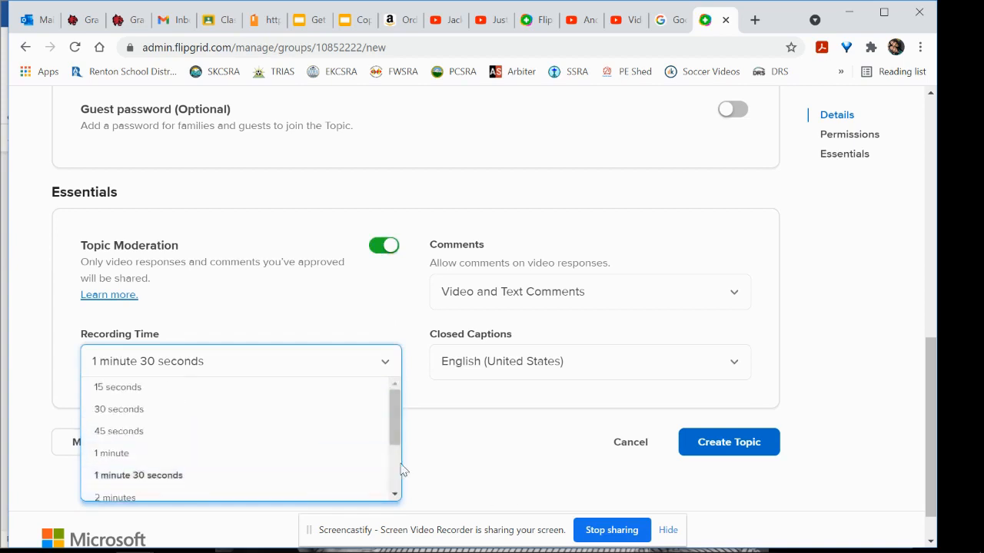
pyautogui.click(462, 484)
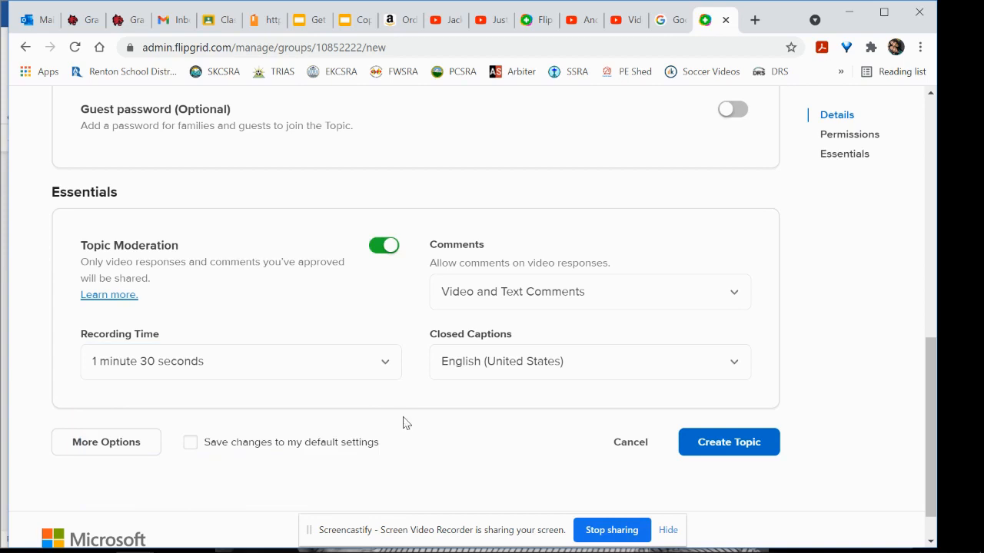
pyautogui.click(328, 362)
pyautogui.scroll(-3, 303, 419)
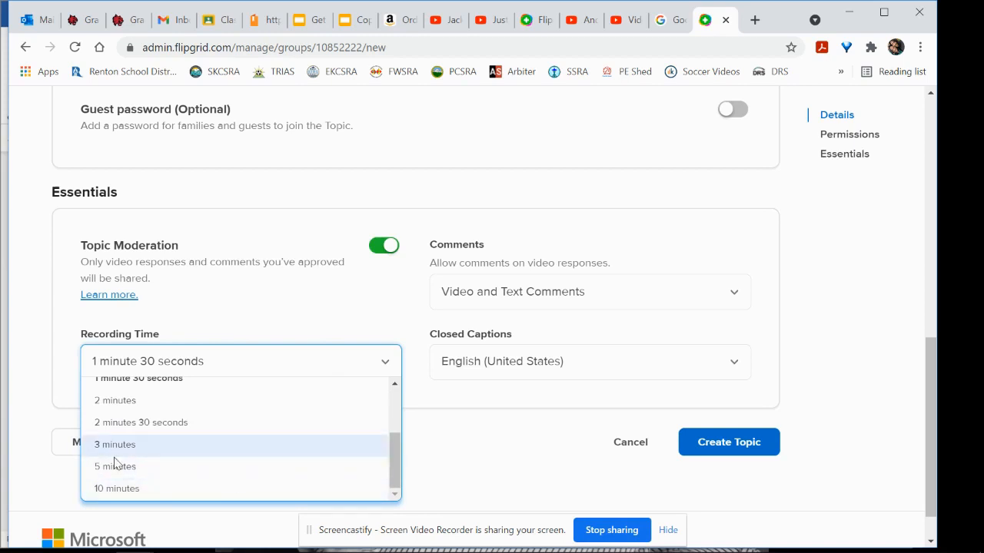
pyautogui.click(560, 488)
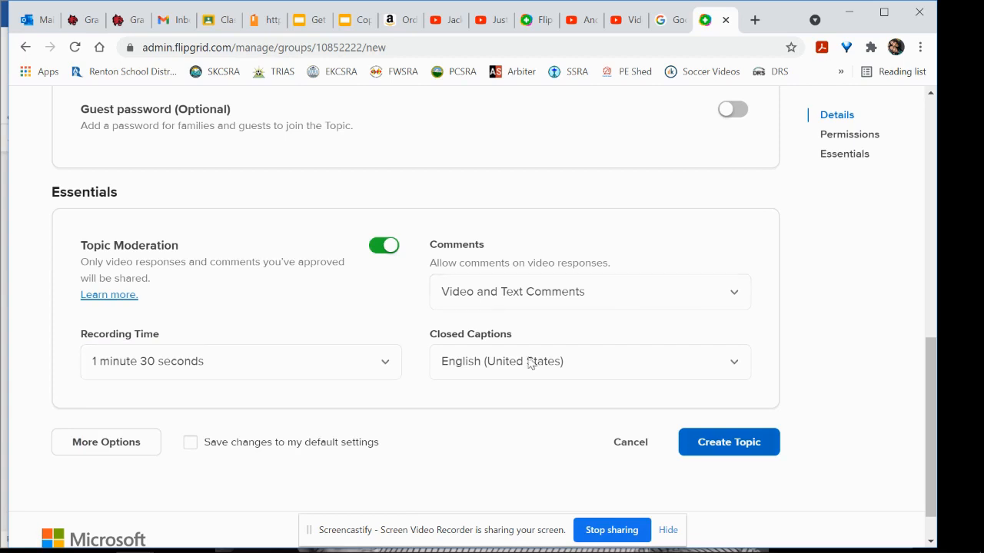
pyautogui.click(533, 294)
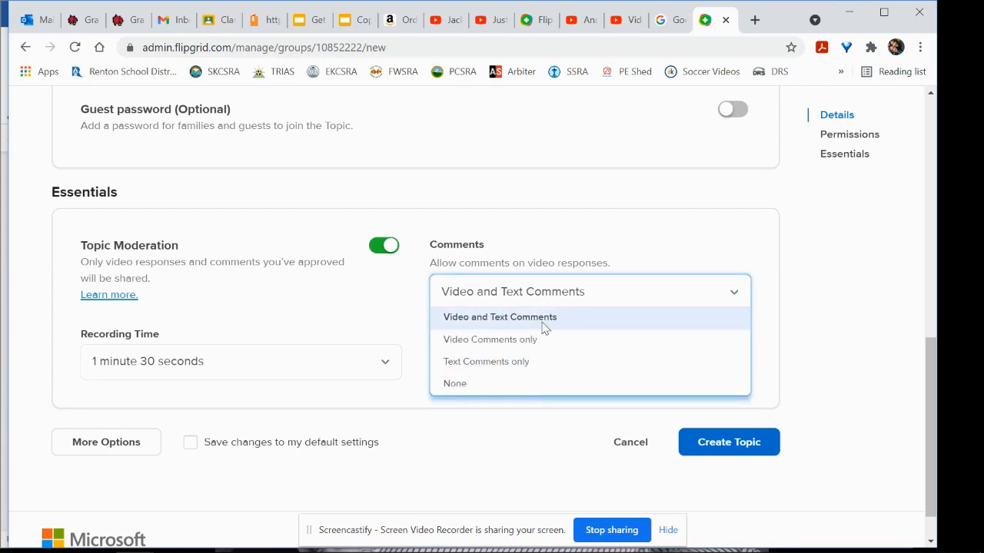
pyautogui.click(526, 474)
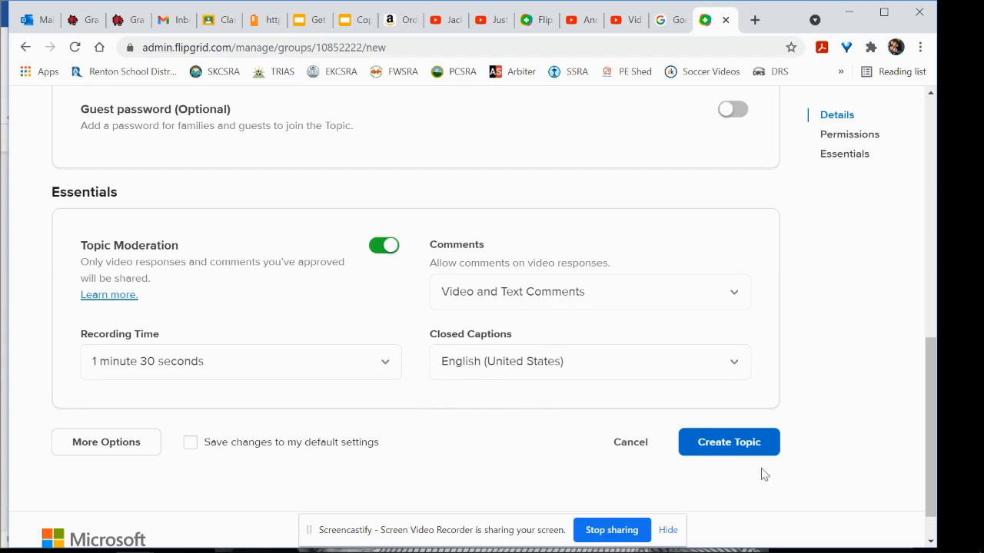
# Create the topic and dismiss the sharing dialog.
pyautogui.click(755, 445)
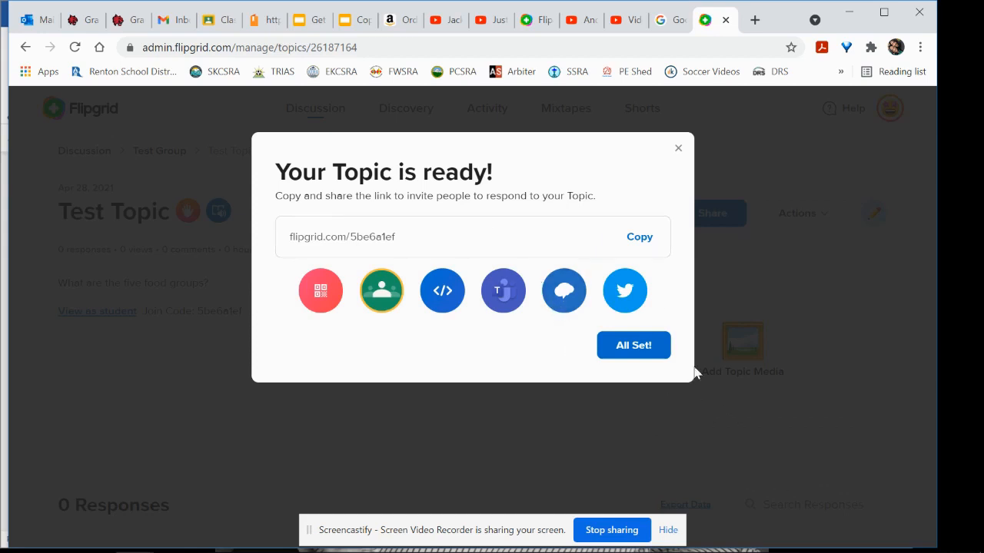
pyautogui.click(635, 356)
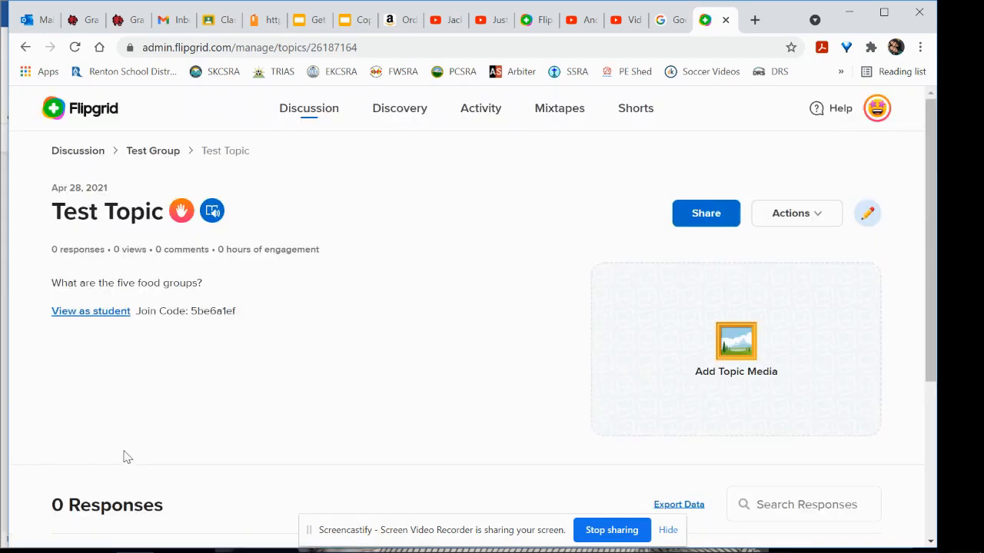
# Open the new topic's student view and join it with the school Google account.
pyautogui.scroll(-2, 138, 376)
pyautogui.scroll(2, 162, 386)
pyautogui.scroll(-1, 330, 408)
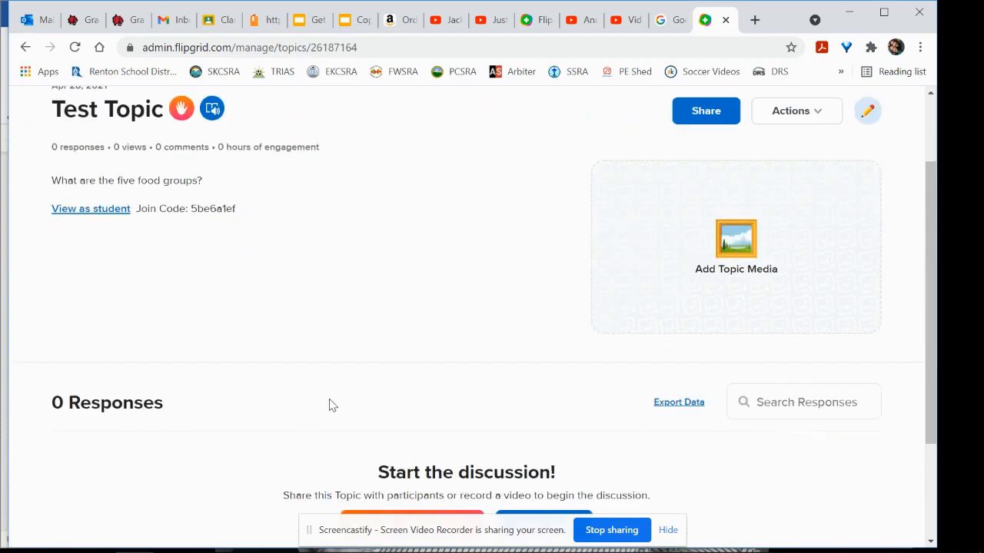
pyautogui.scroll(-1, 321, 362)
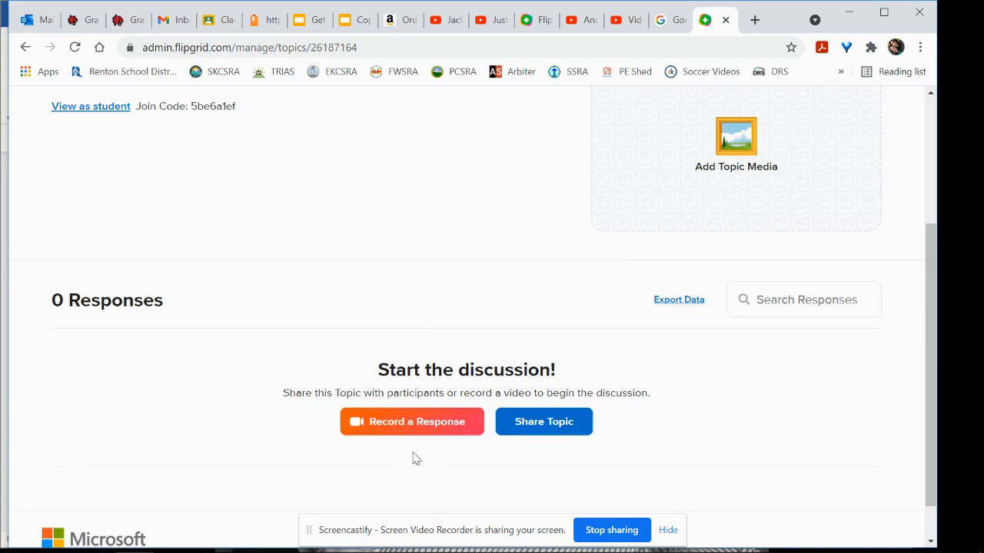
pyautogui.scroll(3, 376, 450)
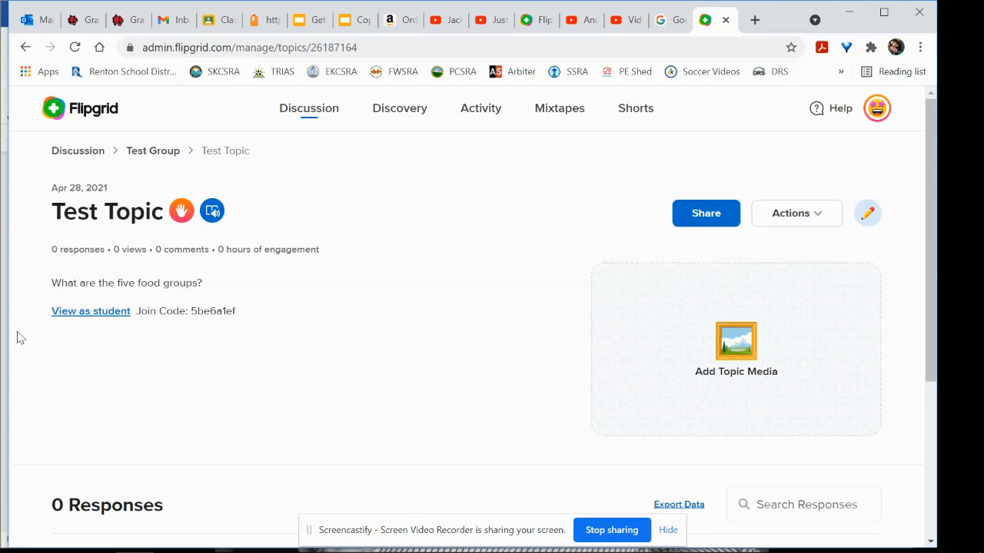
pyautogui.click(111, 312)
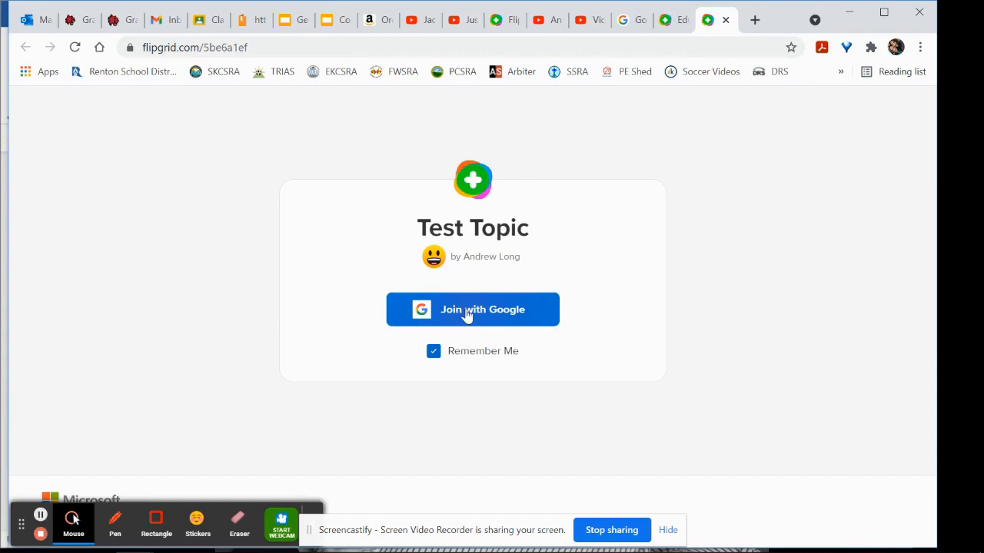
pyautogui.click(466, 315)
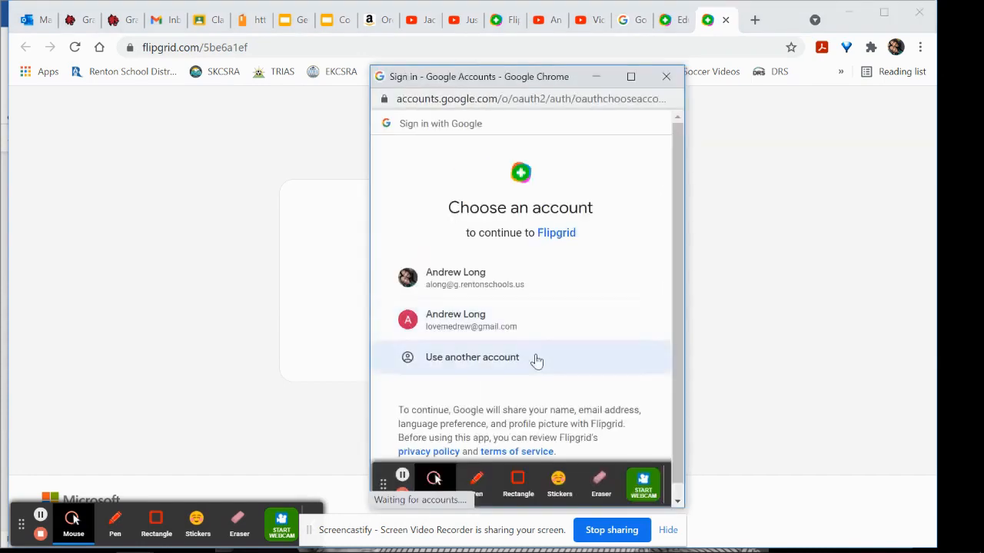
pyautogui.click(479, 285)
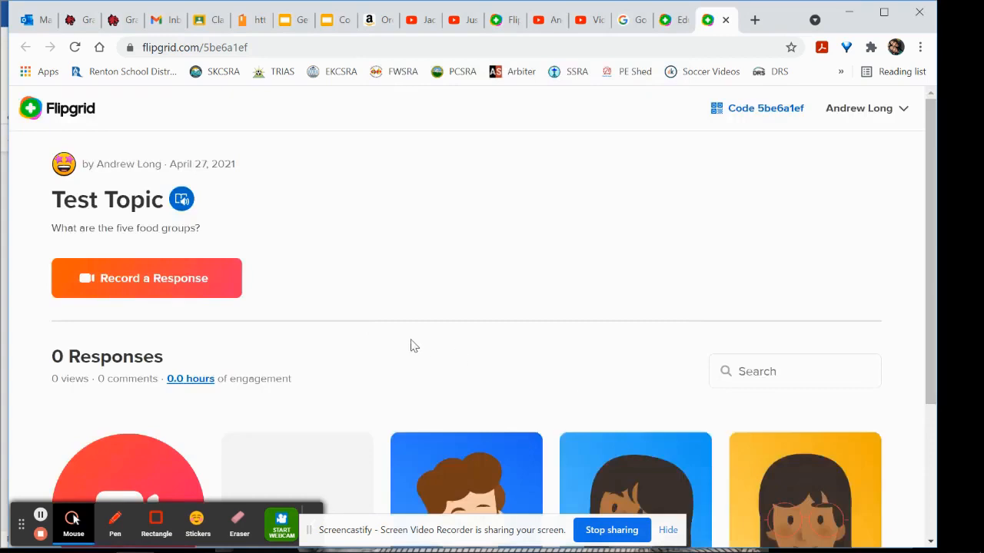
# Look over the student's topic page, from the prompt to the options for recording a response.
pyautogui.scroll(-1, 413, 346)
pyautogui.scroll(-1, 412, 350)
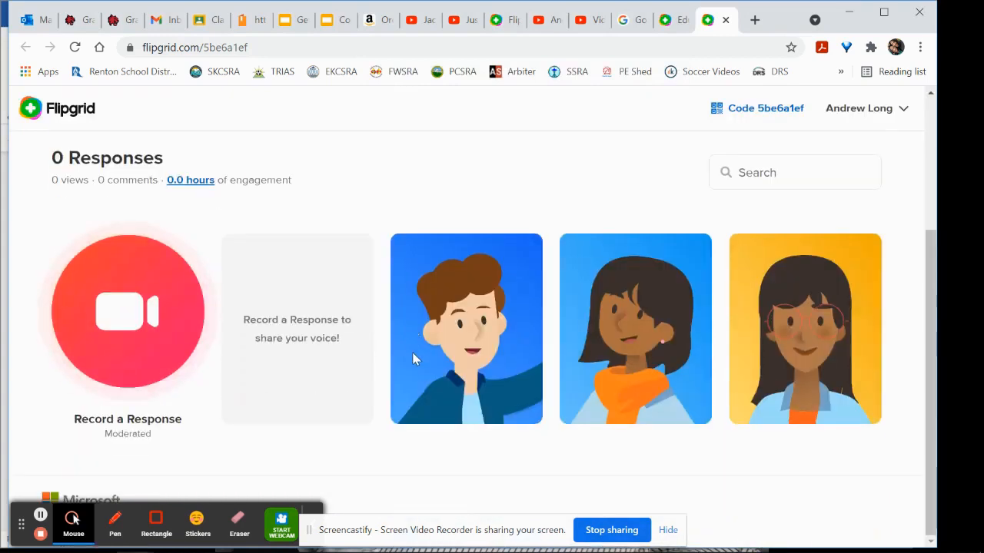
pyautogui.scroll(2, 414, 355)
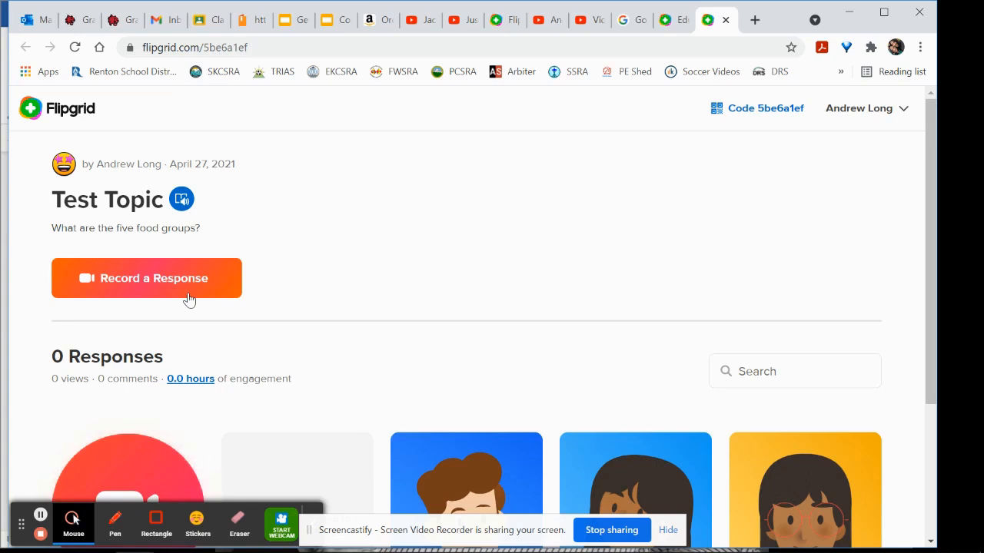
pyautogui.scroll(-3, 220, 347)
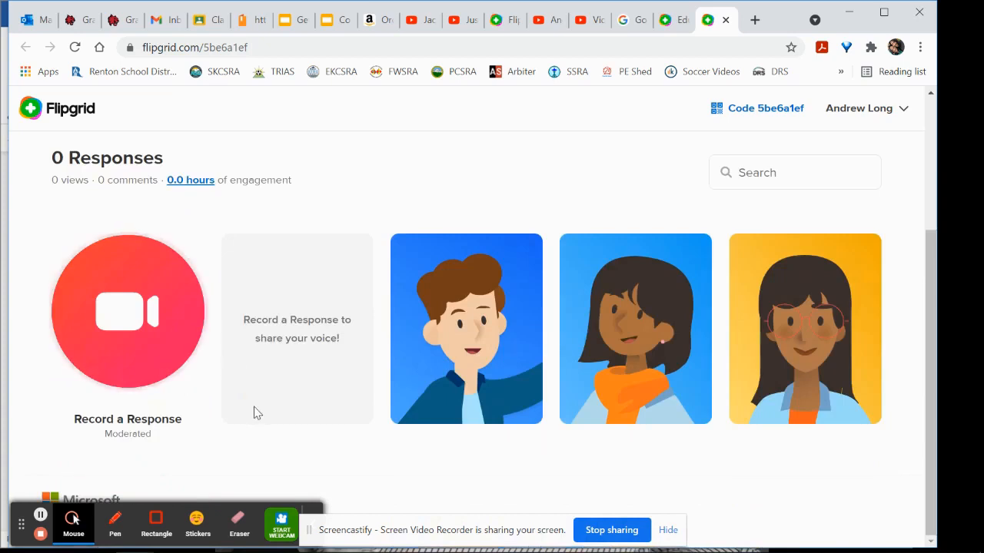